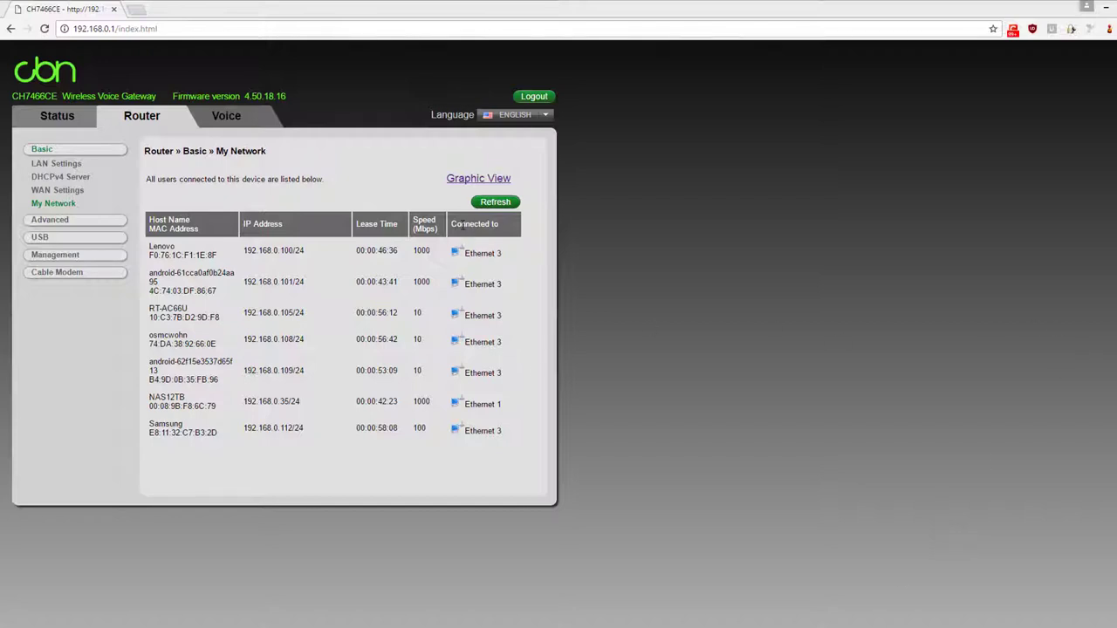
Step: Highlight the router's IP address 192.168.0.1 in the page address
left_click(113, 28)
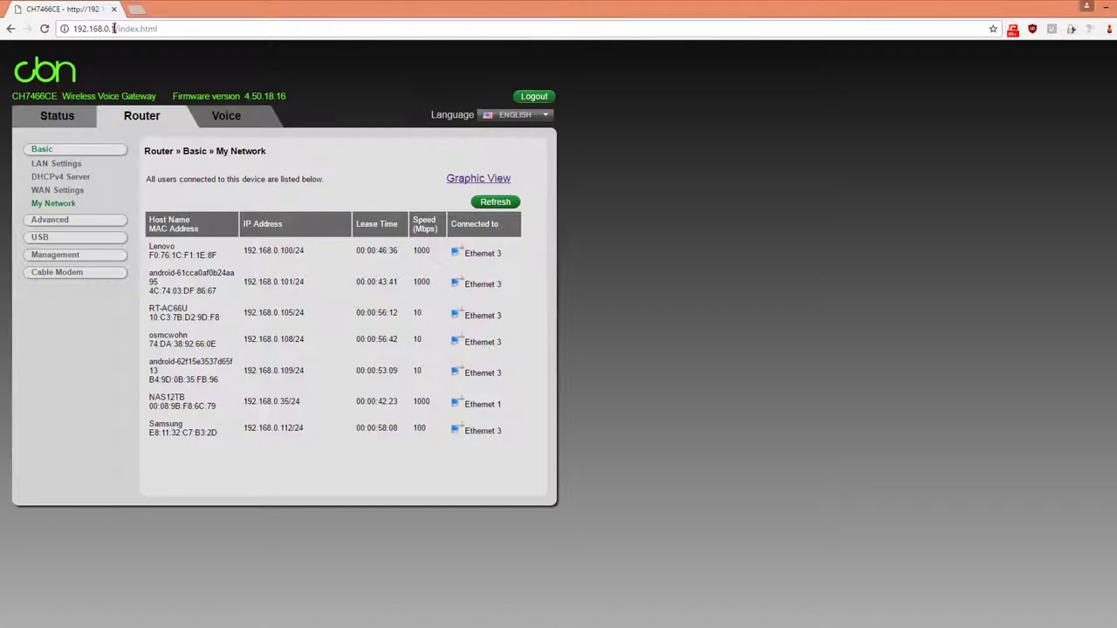
left_click_drag(114, 28, 72, 29)
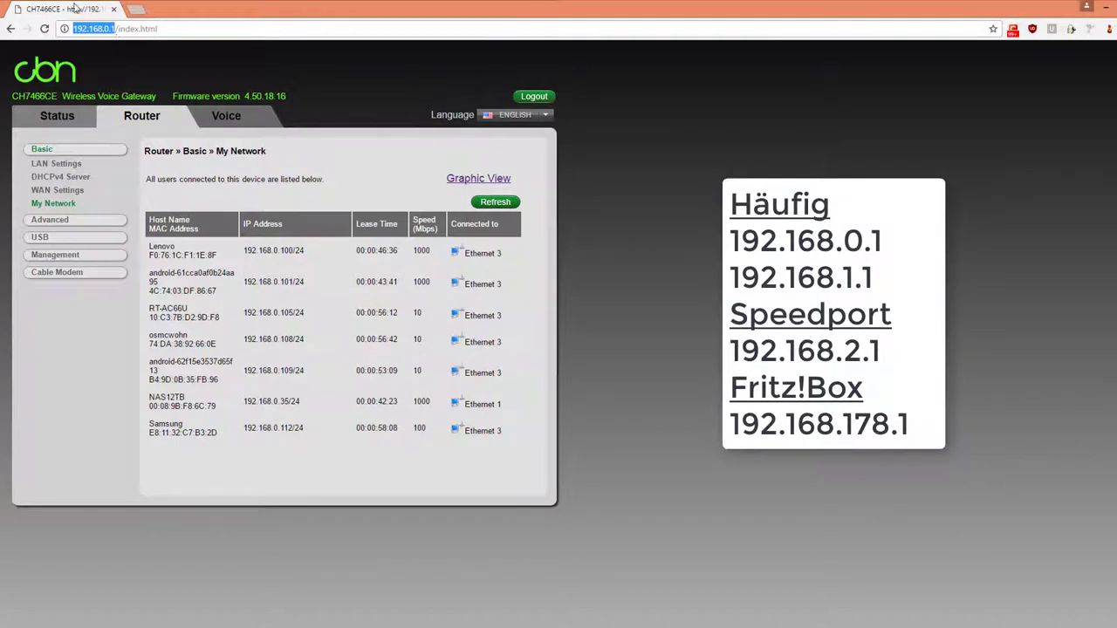
left_click(110, 29)
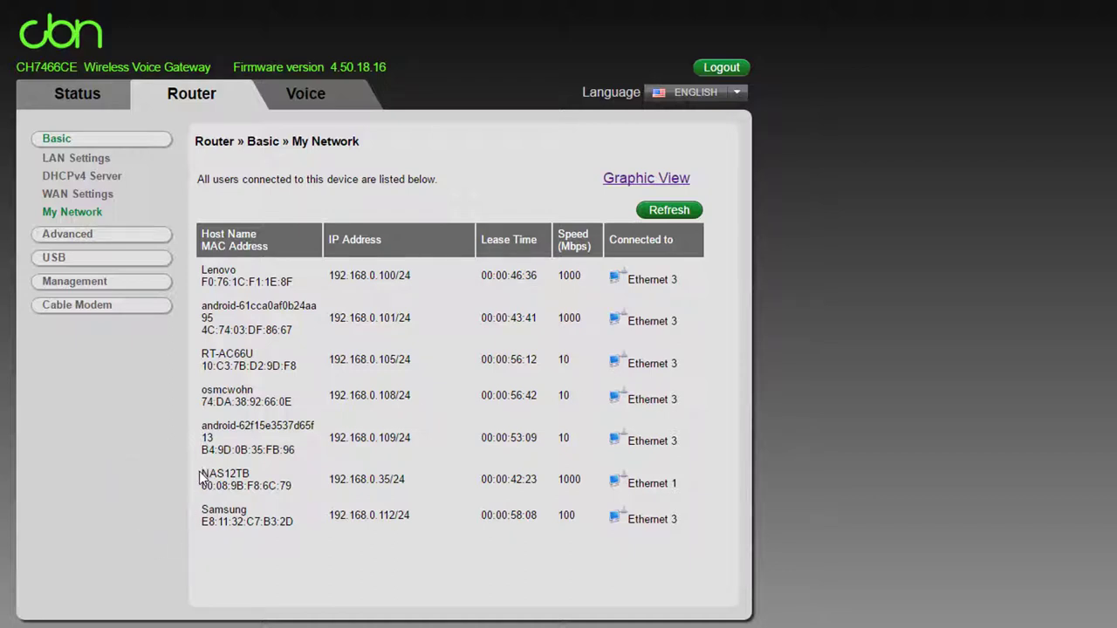
Step: Examine the NAS12TB entry in the connected devices list and highlight its IP address without the subnet suffix
left_click_drag(200, 476, 224, 475)
left_click(215, 485)
left_click_drag(332, 478, 370, 479)
left_click(369, 479)
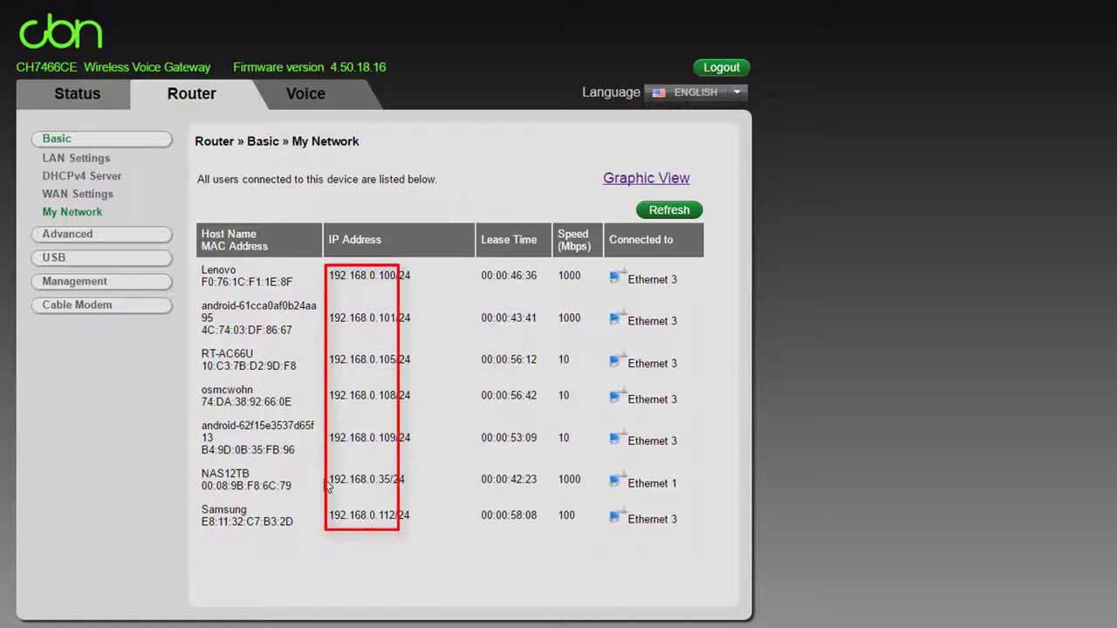
left_click_drag(330, 480, 389, 480)
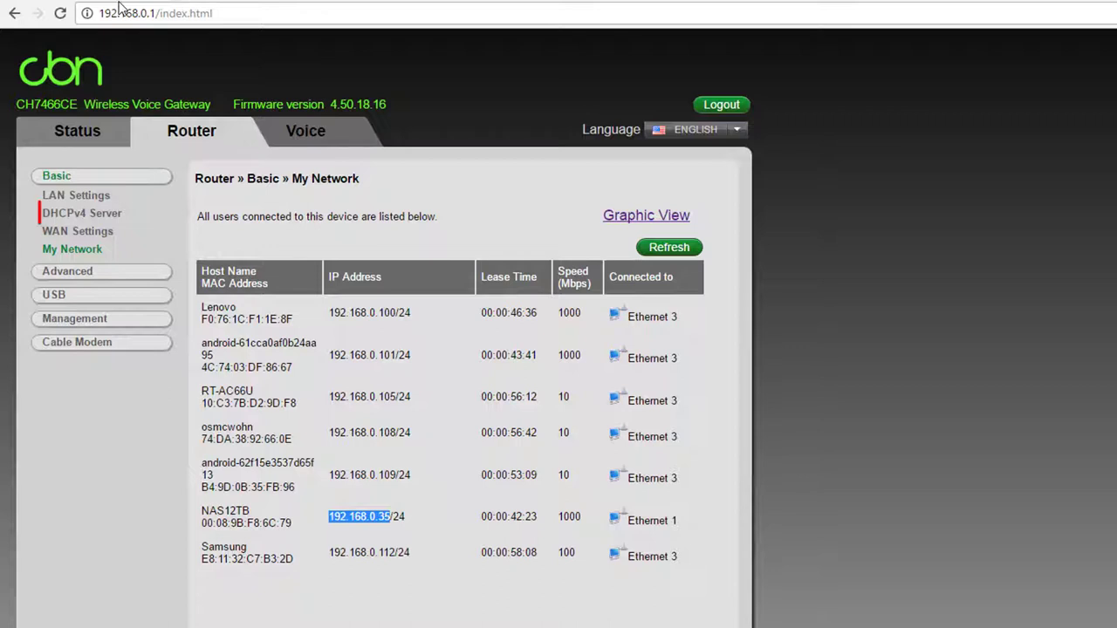
Step: Open the router's DHCPv4 Server settings and inspect the reservation entry fields and the starting local address
left_click(65, 218)
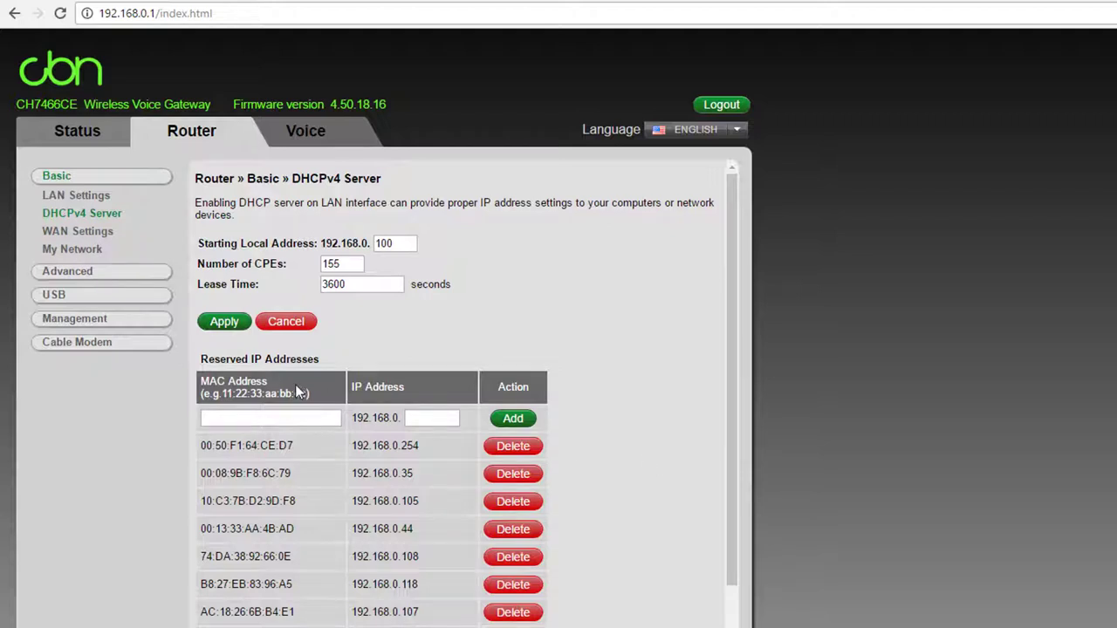
scroll(295, 384, "down", 1)
left_click(243, 373)
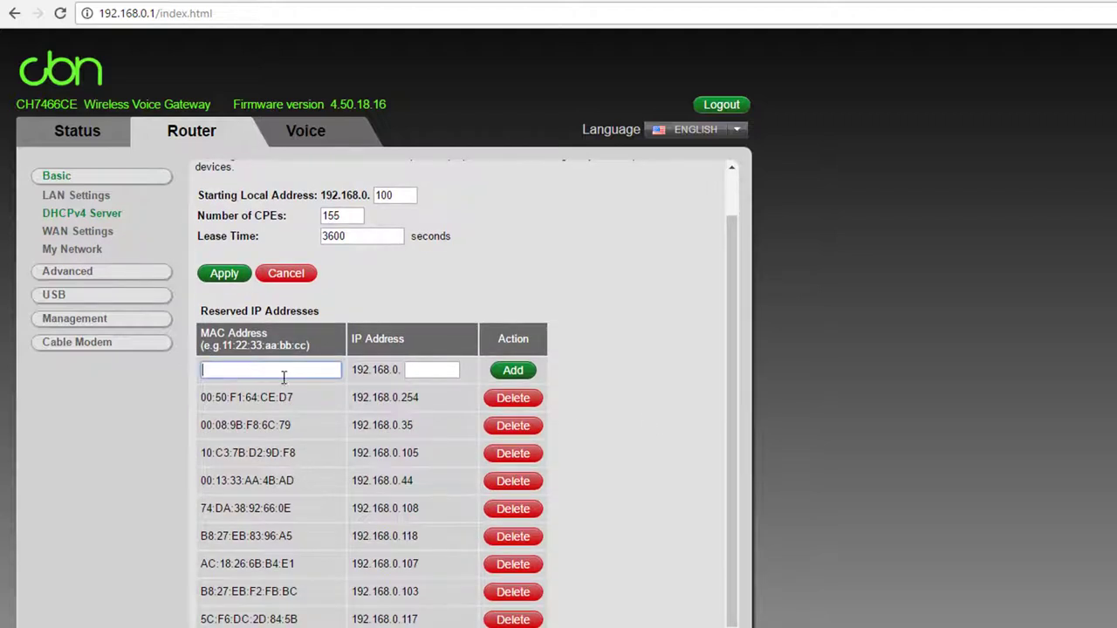
left_click(440, 372)
scroll(415, 445, "up", 1)
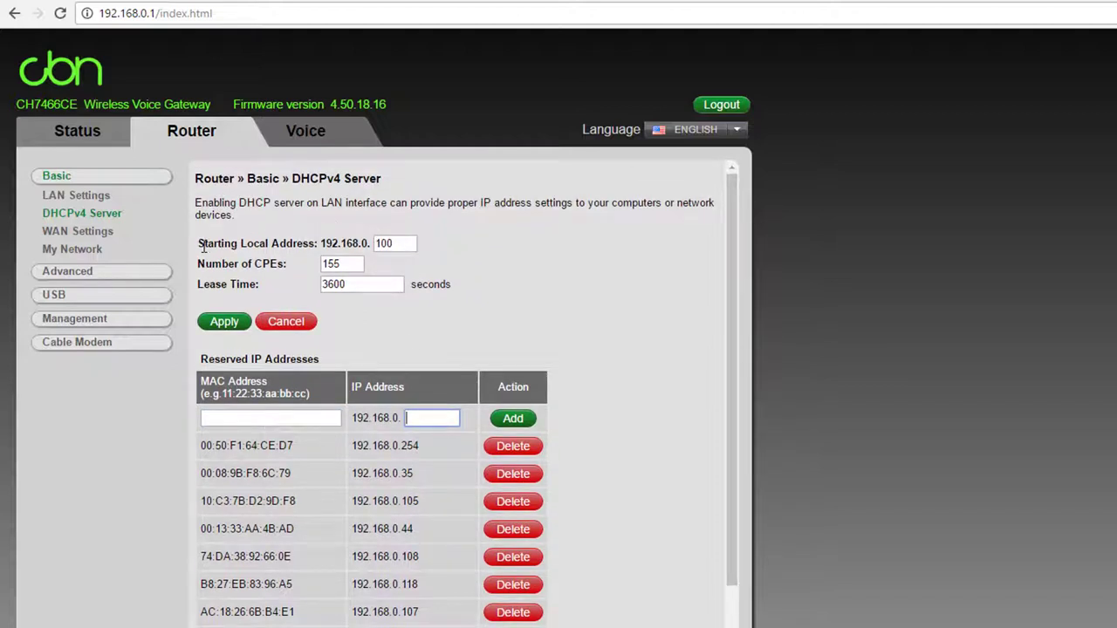
left_click_drag(204, 244, 401, 243)
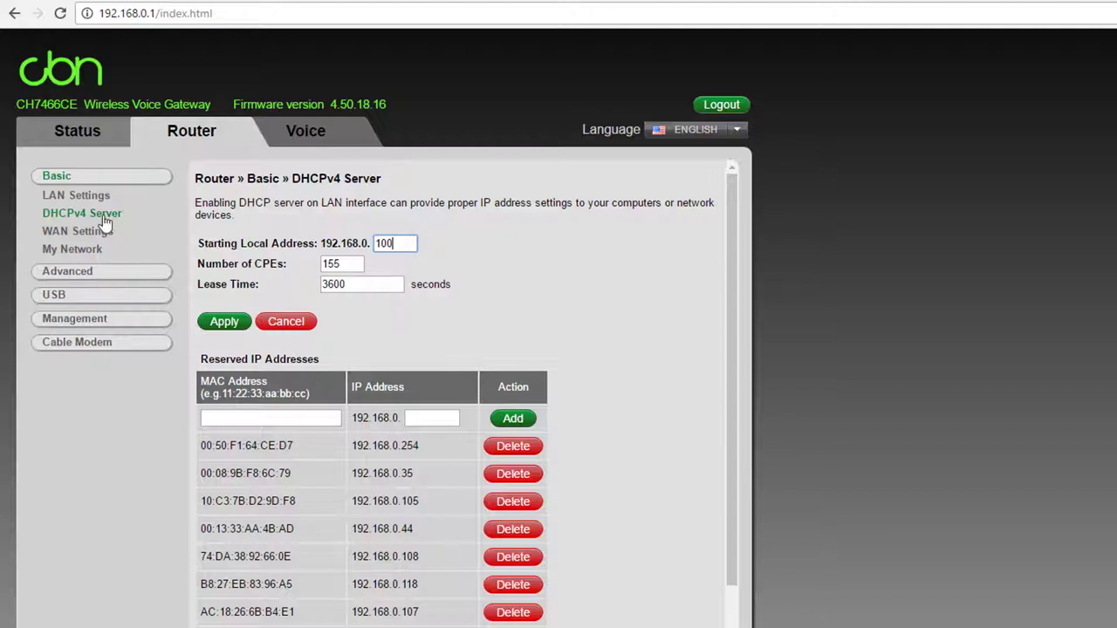
Step: Return to the My Network list and compare the final IP address numbers of the connected devices, including NAS12TB
left_click(79, 250)
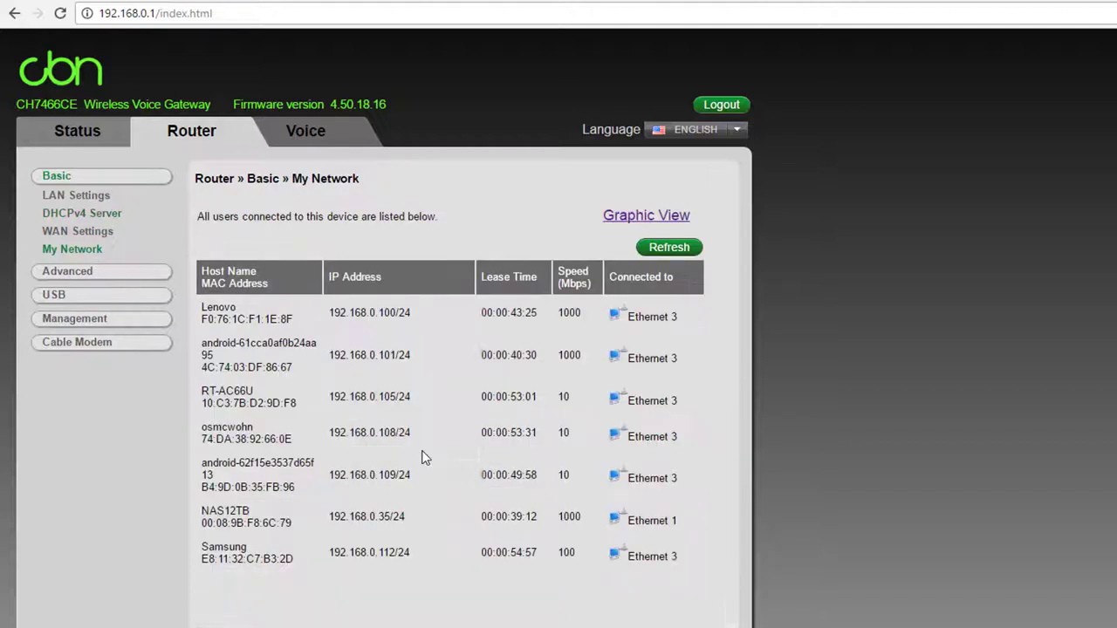
left_click_drag(379, 312, 389, 313)
double_click(389, 313)
left_click(390, 317)
left_click_drag(380, 355, 395, 359)
left_click_drag(383, 397, 397, 432)
left_click(375, 433)
left_click_drag(383, 475, 397, 475)
left_click_drag(379, 516, 389, 519)
Step: Reopen the DHCPv4 Server settings and highlight the last part of the starting local address
left_click(97, 213)
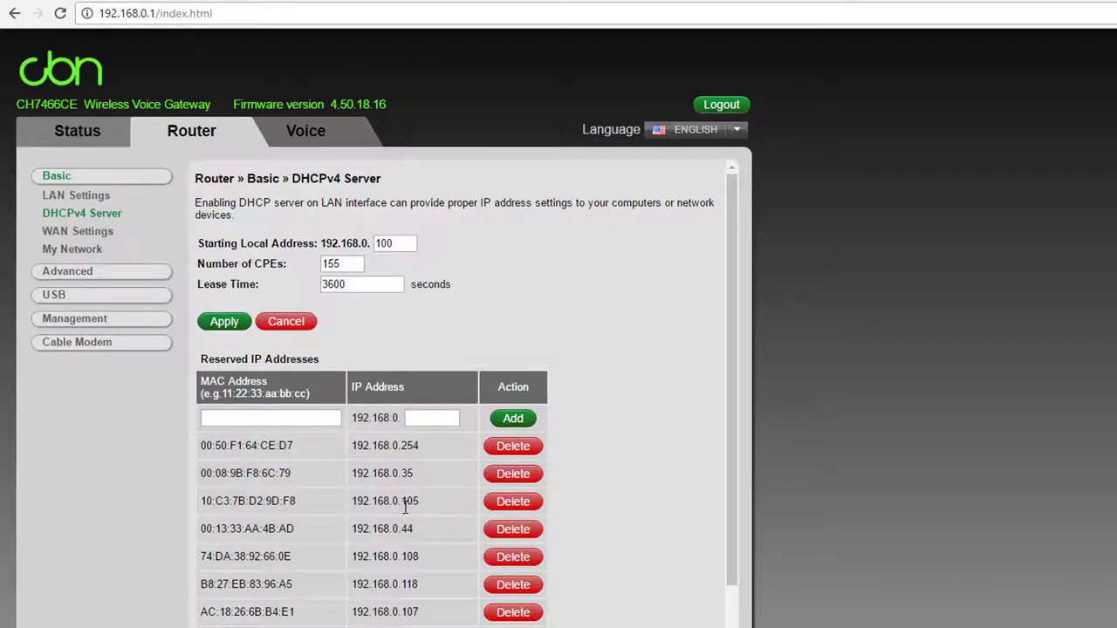
left_click_drag(410, 243, 377, 242)
left_click(402, 243)
double_click(401, 244)
scroll(550, 306, "down", 1)
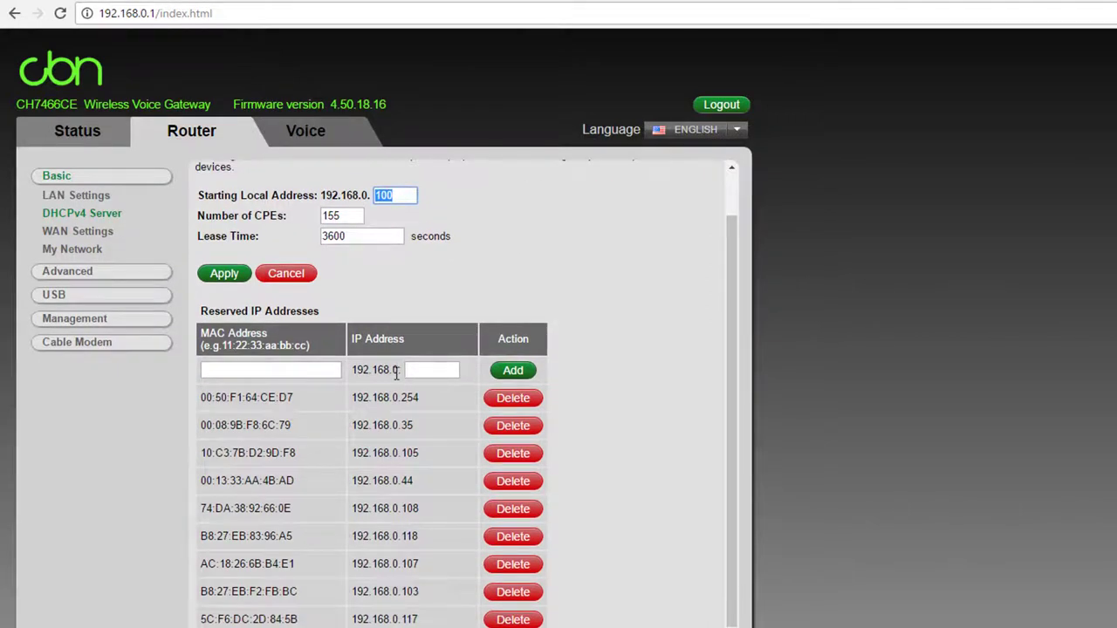
Step: Check the MAC and IP fields for reserving an address, and highlight NAS12TB's MAC address in the My Network list
left_click(277, 375)
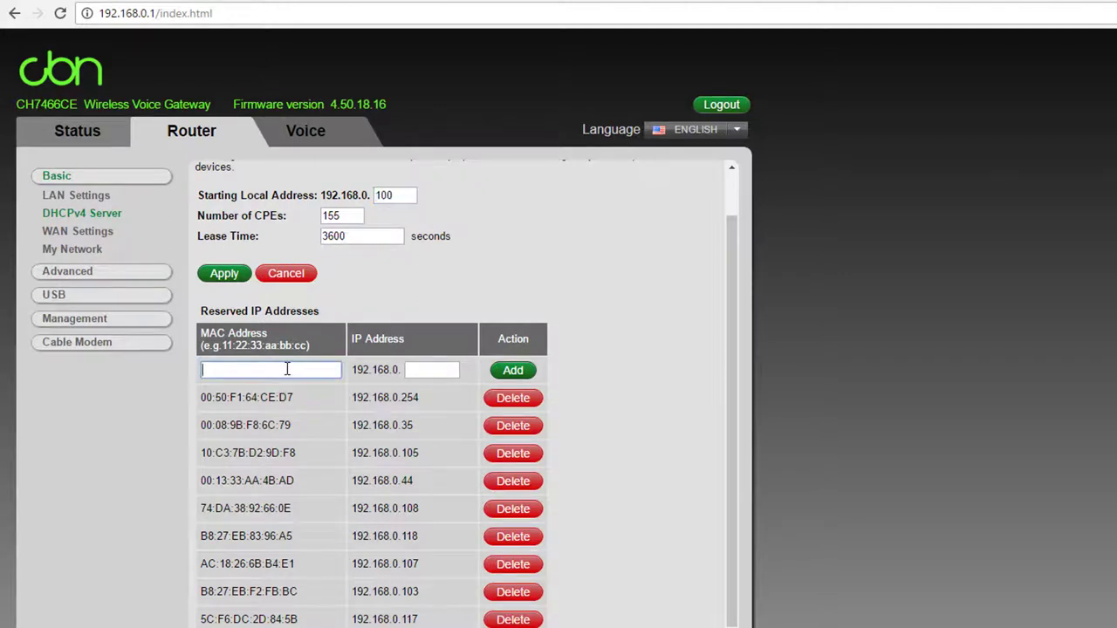
left_click(437, 372)
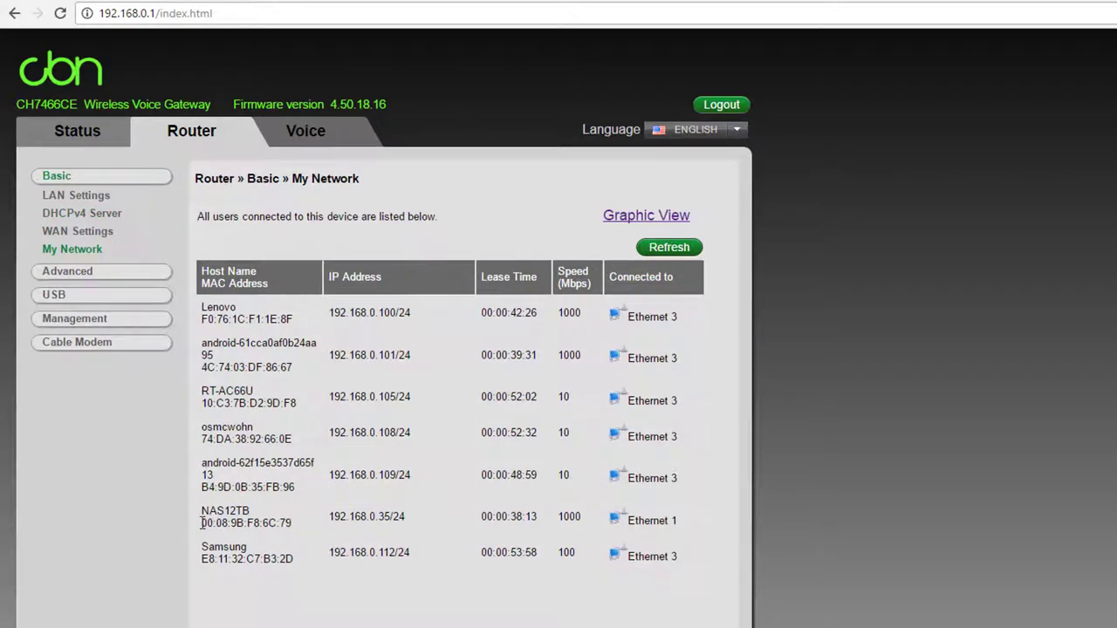
left_click_drag(202, 523, 294, 524)
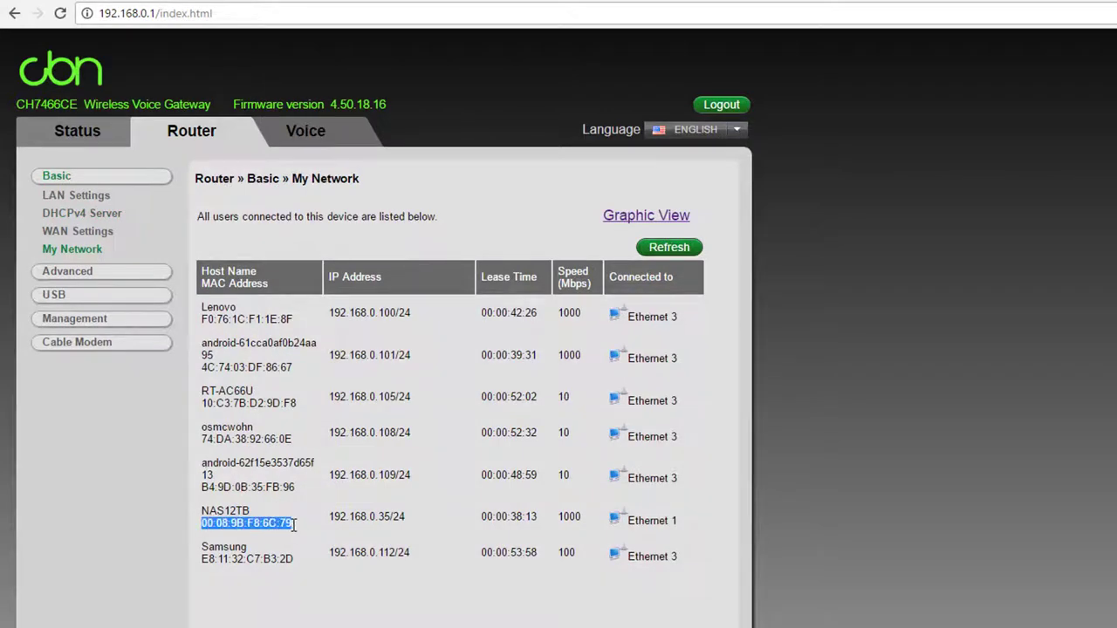
left_click(301, 524)
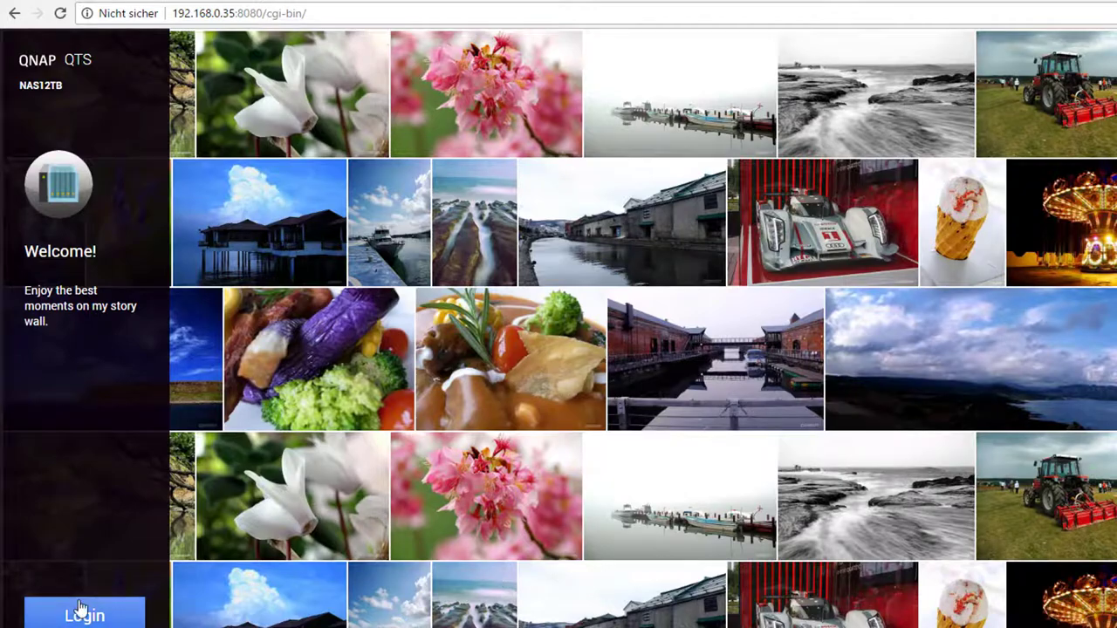
Step: Log in to the NAS12TB web interface as admin with the account password
left_click(88, 617)
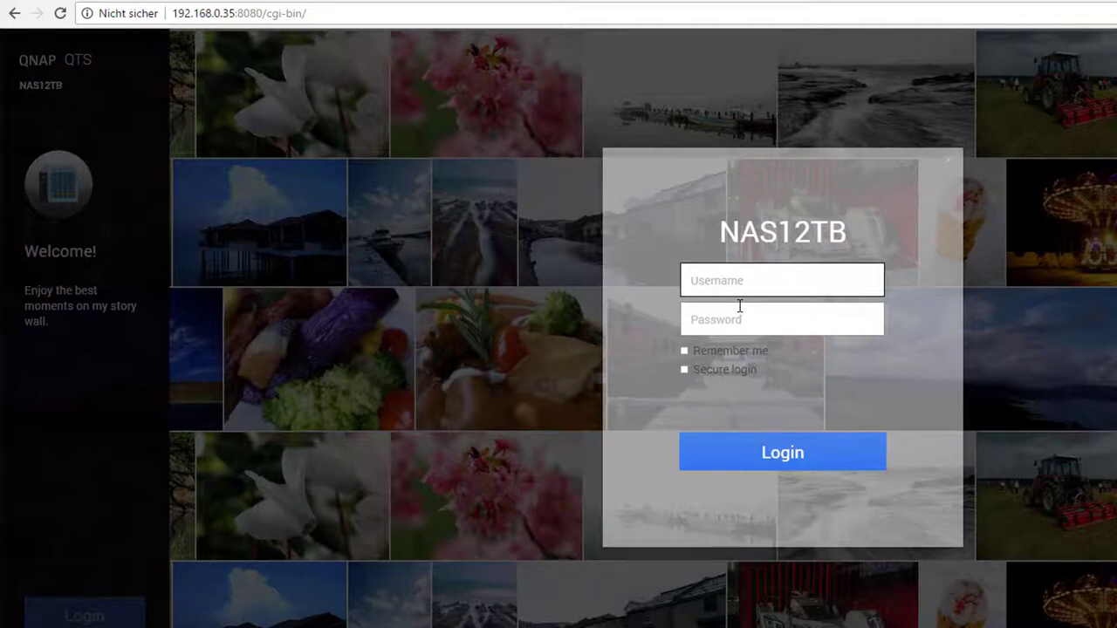
type("admin")
key("Tab")
type("********")
key("Return")
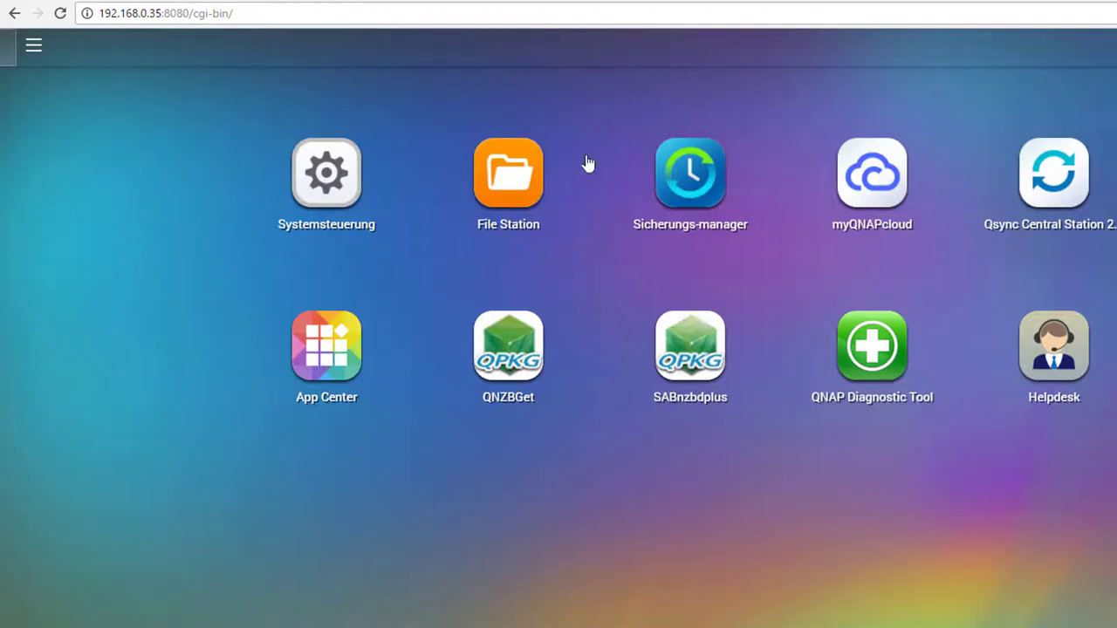
Step: Open the Netzwerk settings in the Systemsteuerung and edit the TCP/IP properties of Ethernet1
left_click(344, 186)
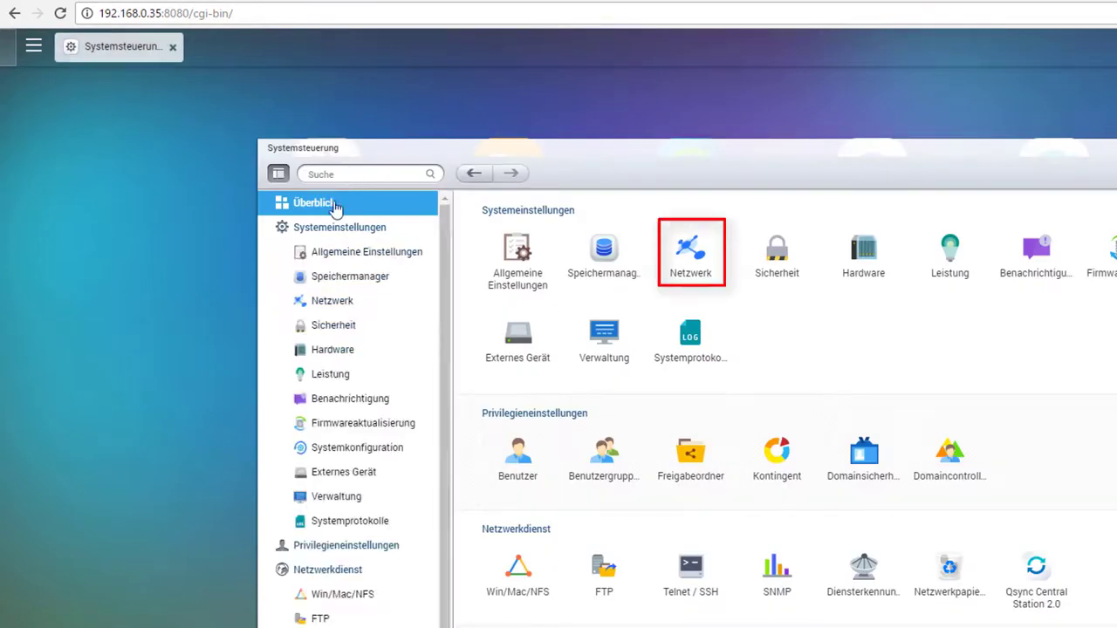
left_click(706, 258)
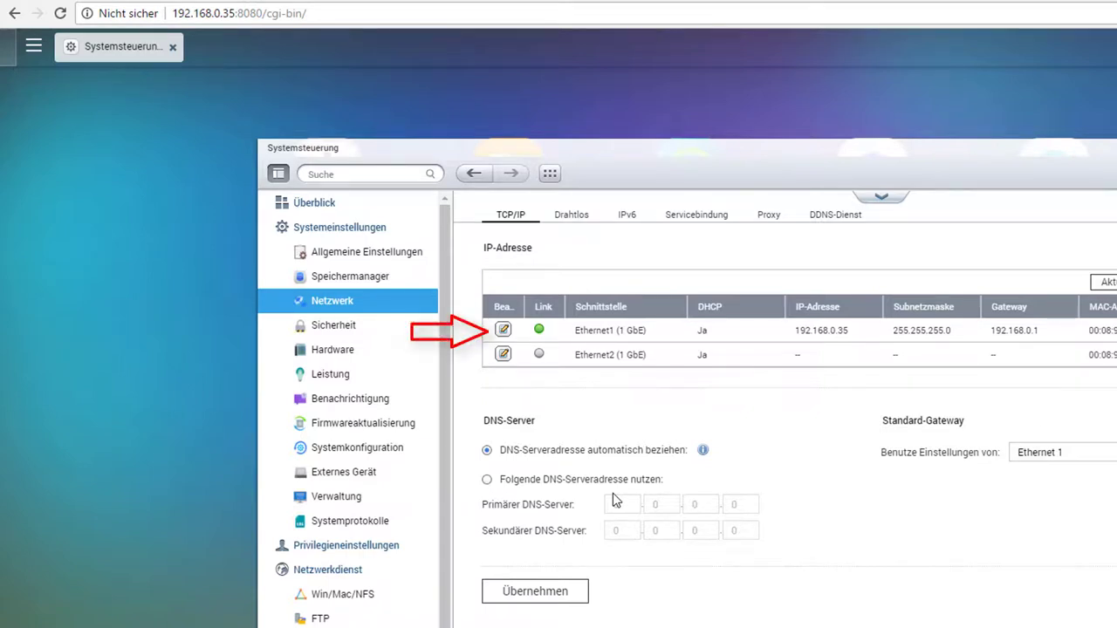
left_click(504, 330)
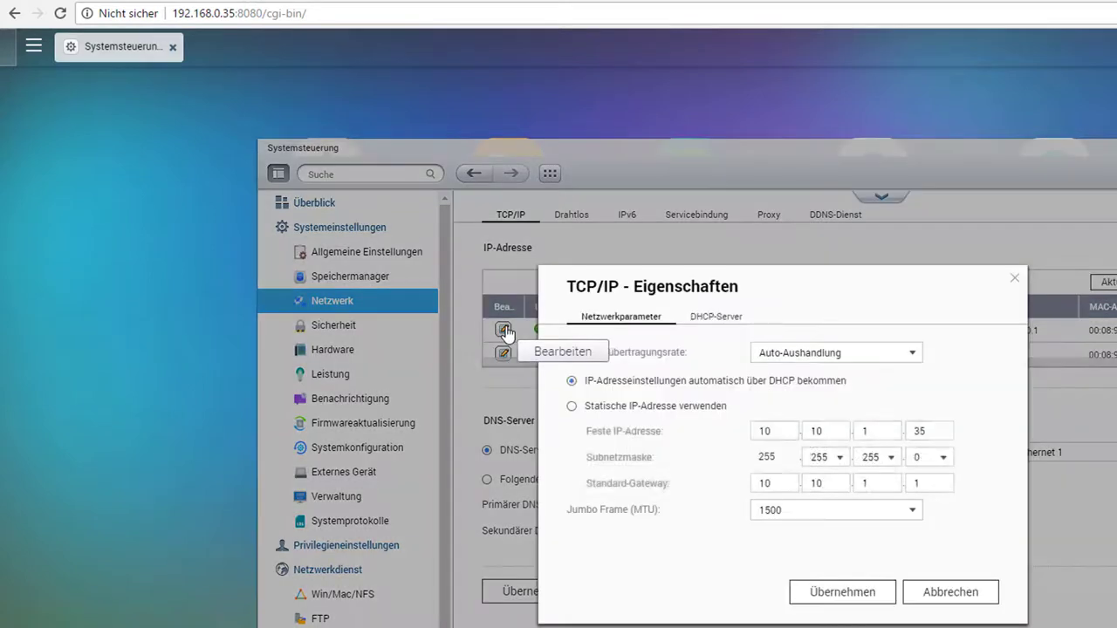
Step: Switch Ethernet1 to a static IP address and set the fixed address to 192.168.0.35
left_click(646, 407)
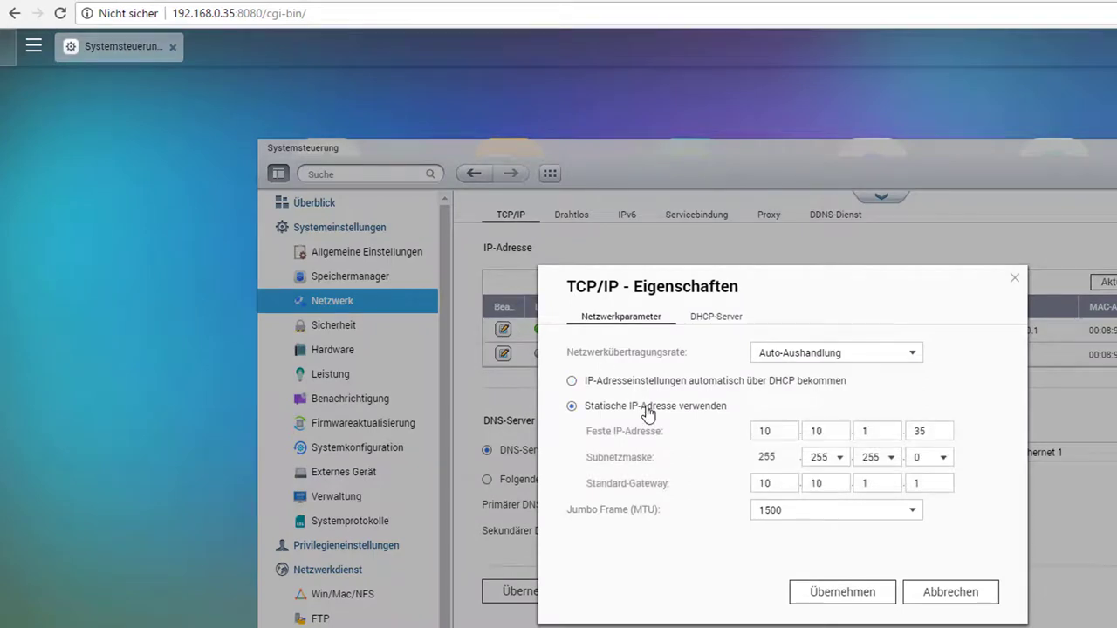
left_click(775, 429)
left_click_drag(776, 430, 749, 433)
type("192")
key("Tab")
type("168")
key("Tab")
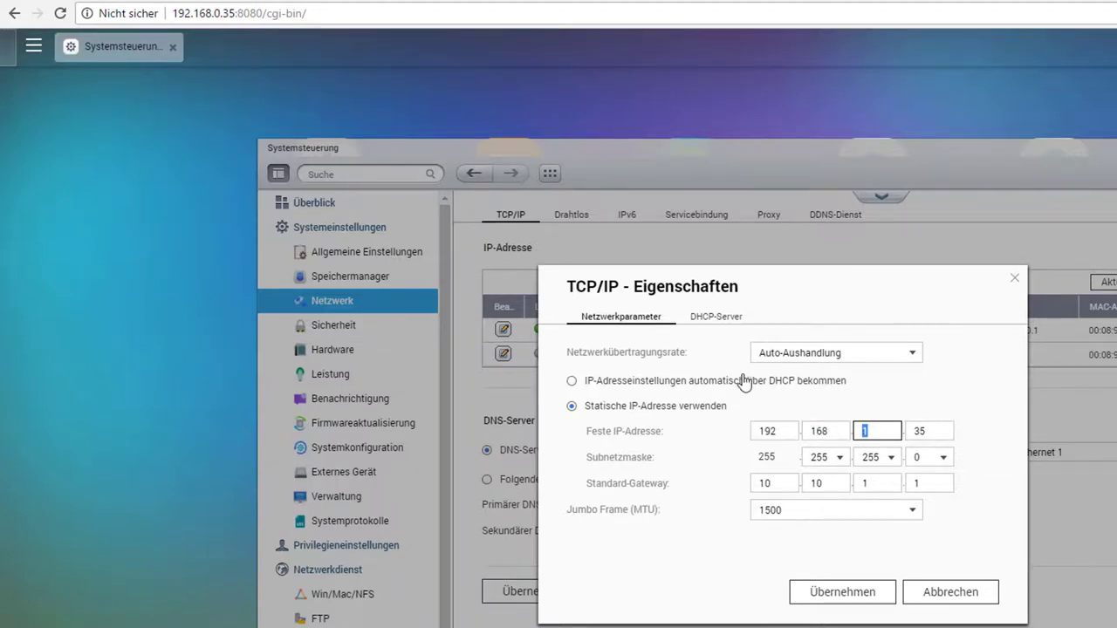
type("0")
key("Tab")
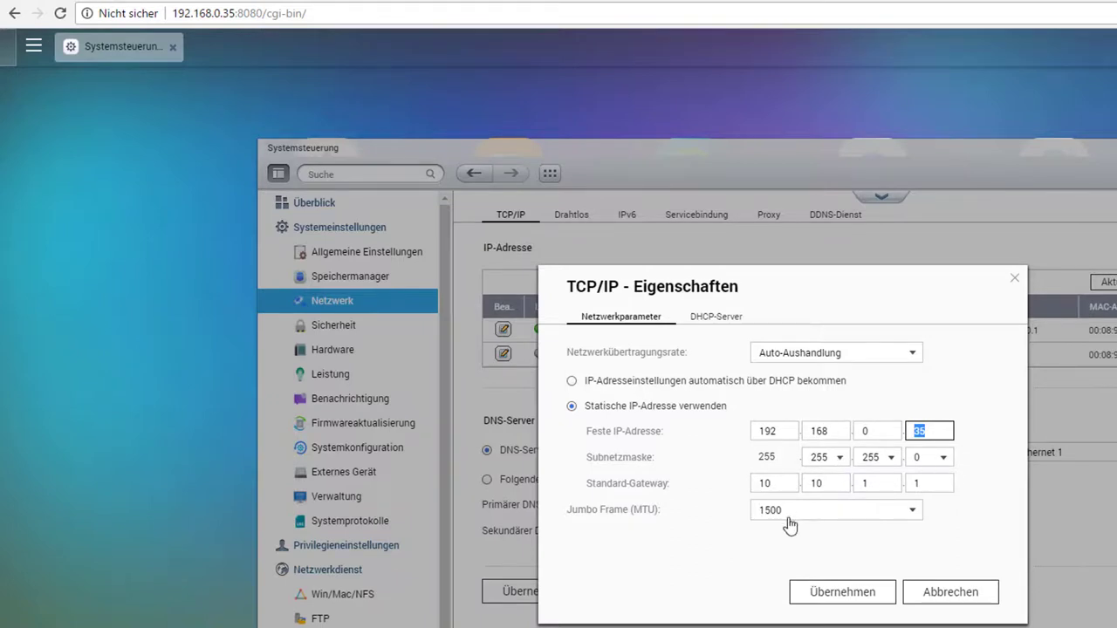
Step: Set the standard gateway of the static configuration to 192.168.0.1
left_click(779, 482)
type("192")
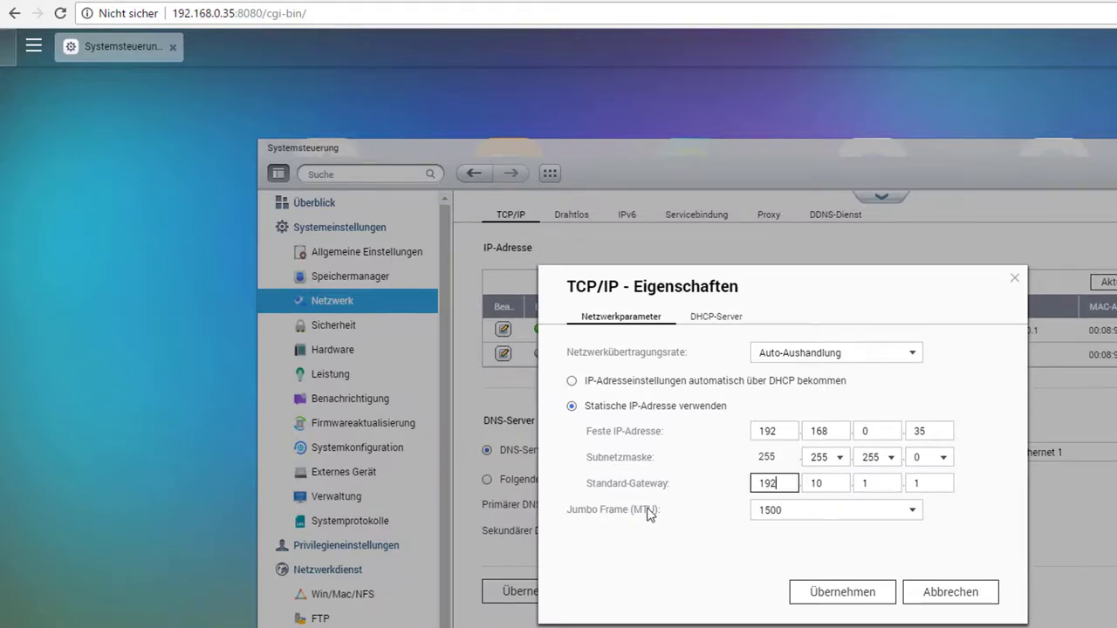
key("Tab")
type("168")
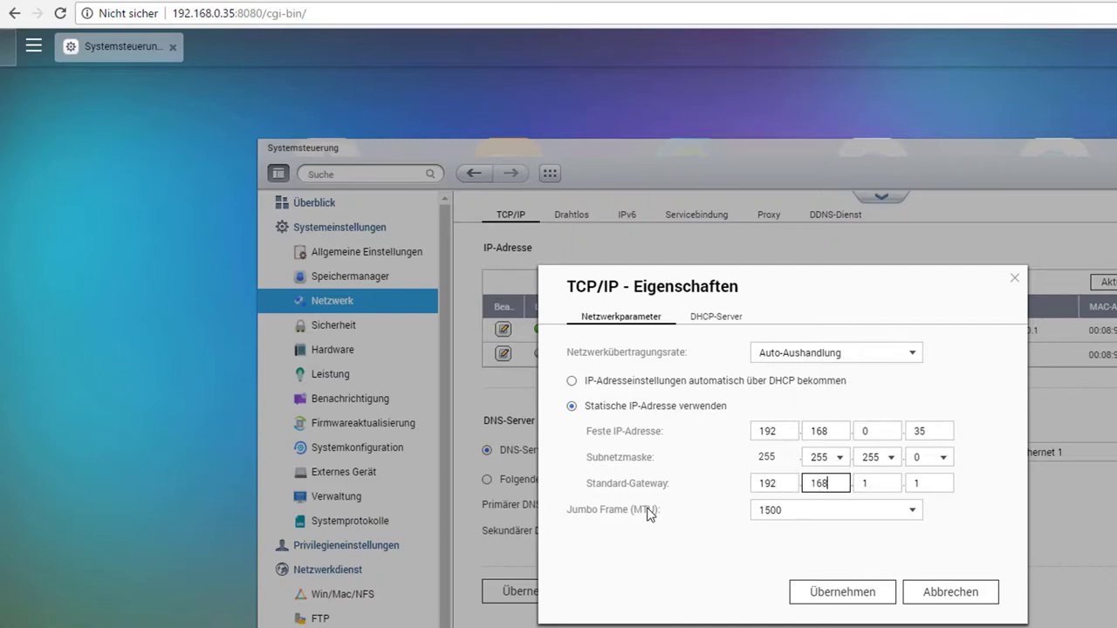
key("Tab")
type("0")
Step: Check the last number of the fixed address, set Ethernet1 to obtain its IP settings automatically via DHCP, and apply
left_click(937, 431)
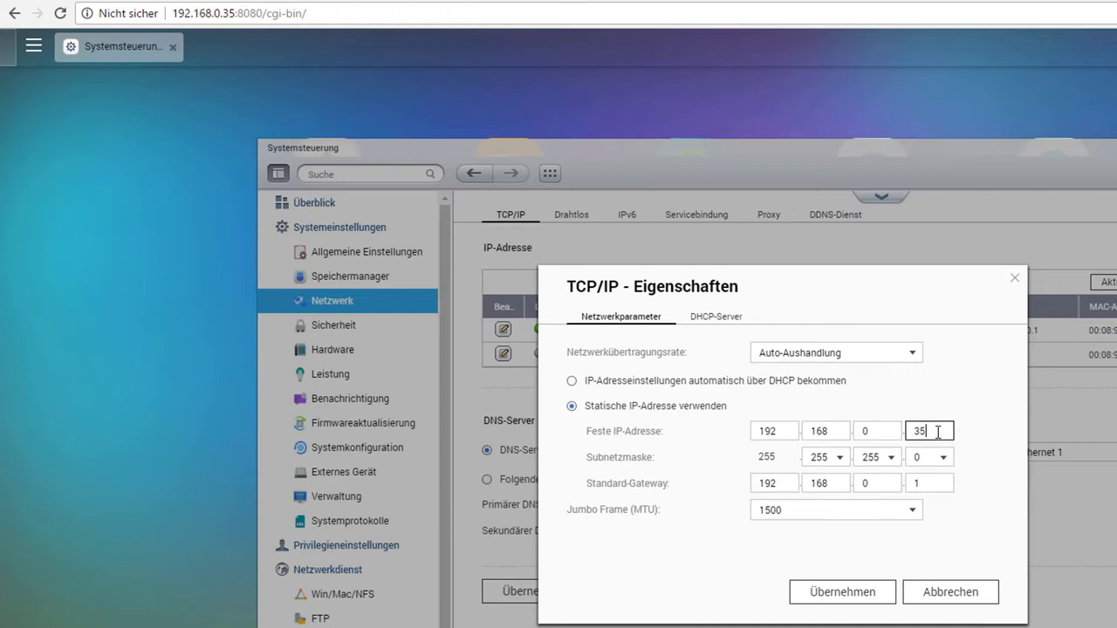
double_click(913, 431)
left_click(620, 387)
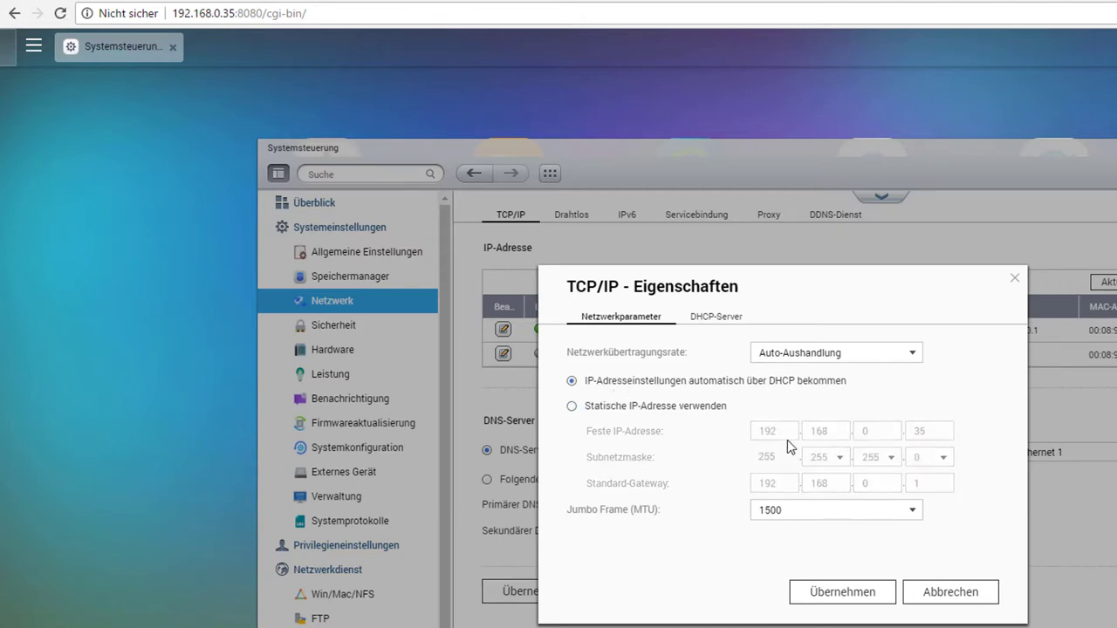
left_click(867, 593)
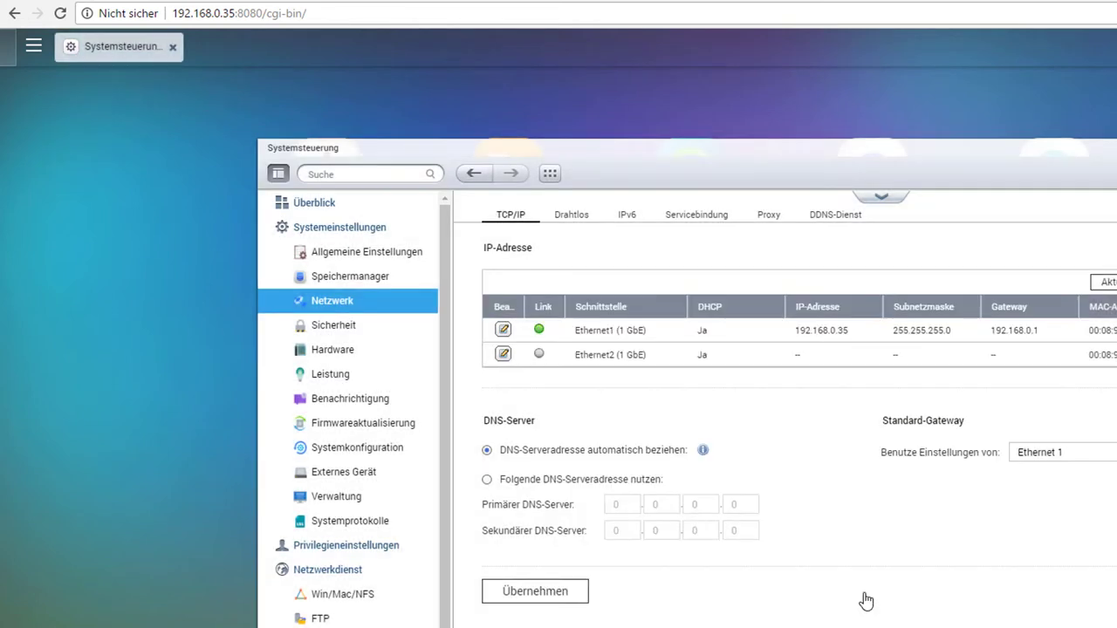